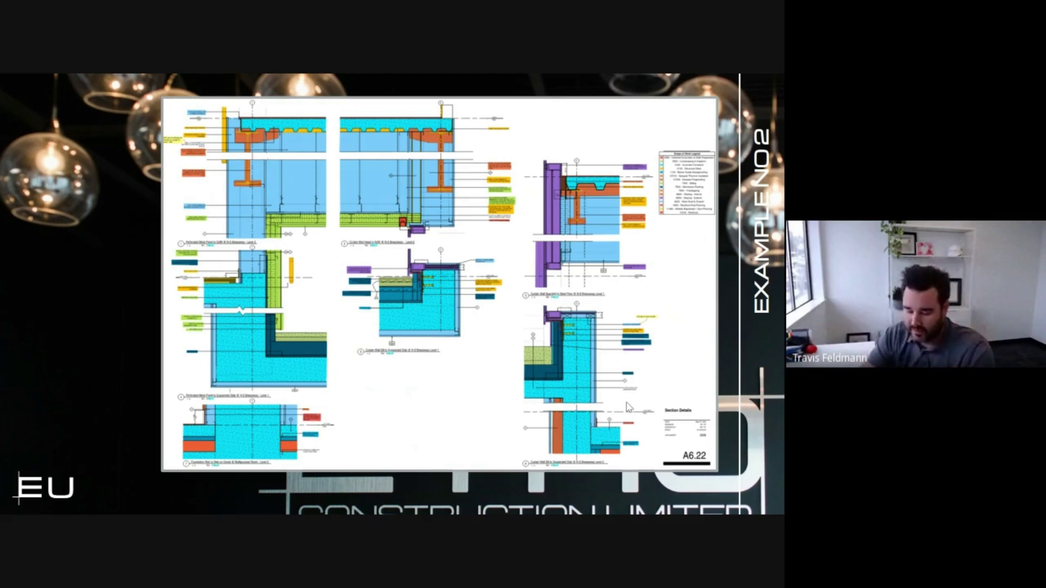
click(629, 407)
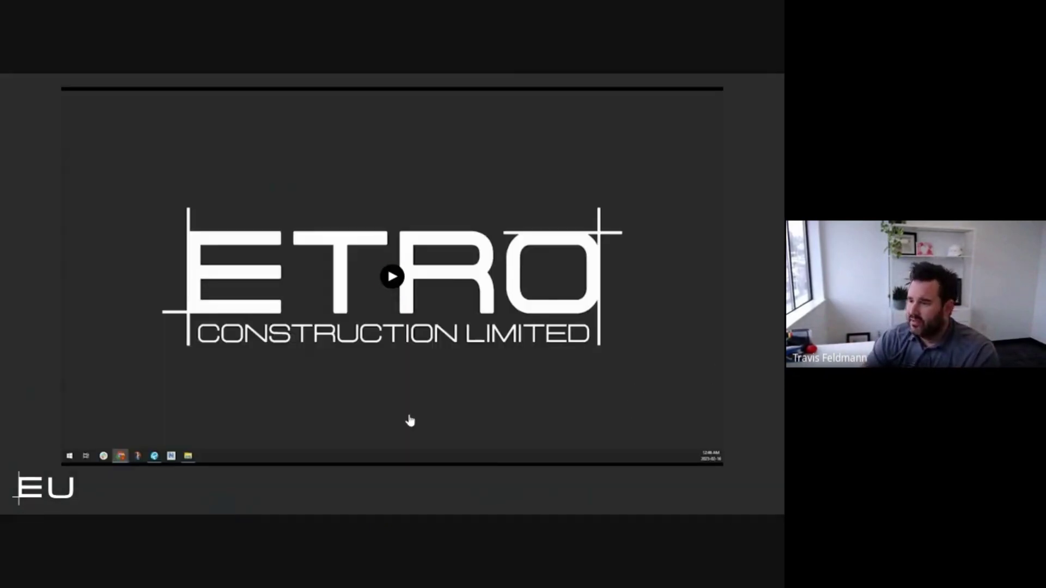
click(392, 278)
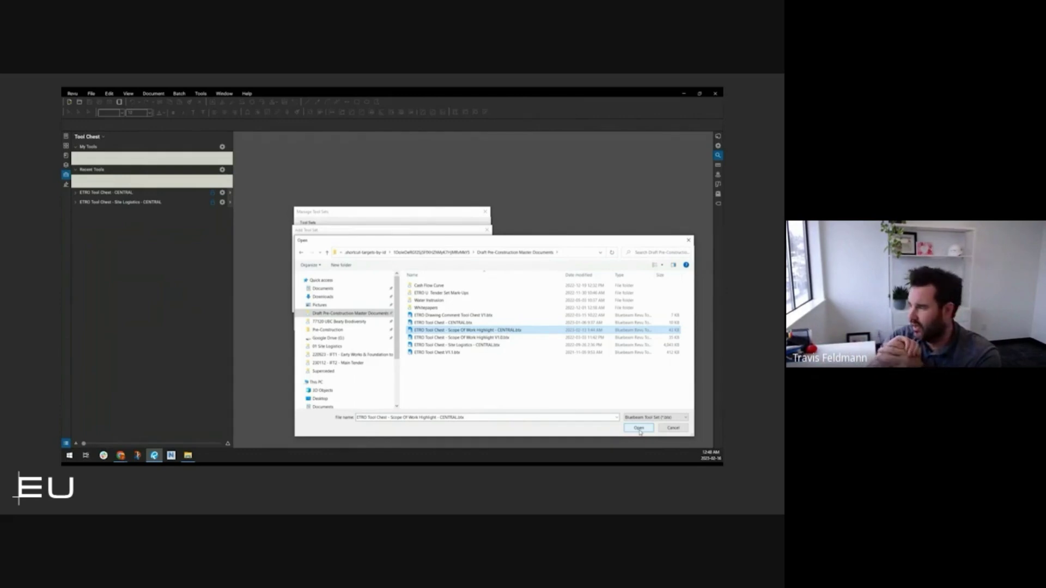
Add the existing tool set "ETRO Tool Chest - Scope Of Work Highlight - CENTRAL.btx" with Show in All Profiles enabled.
click(639, 428)
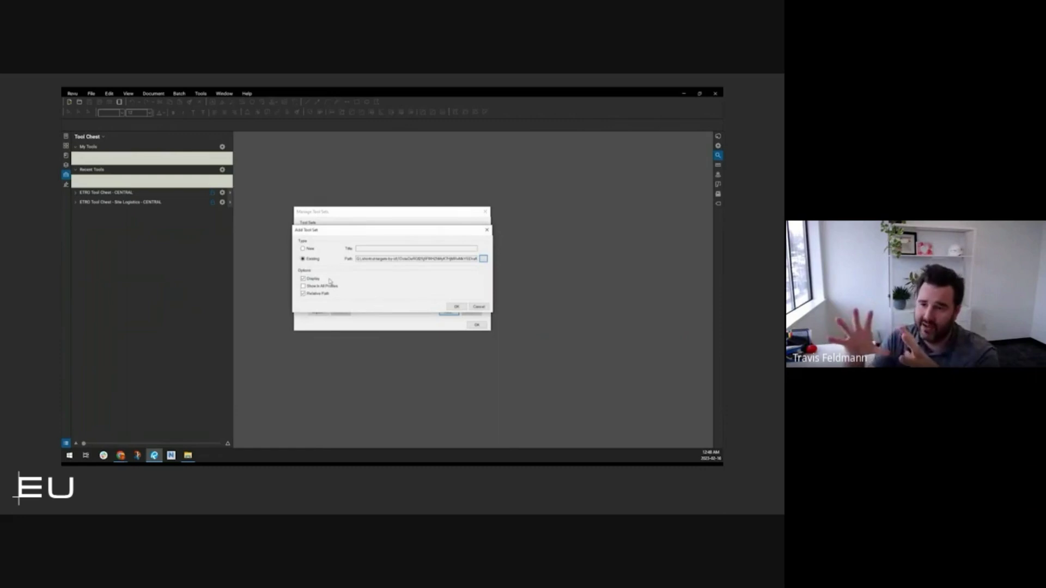
click(320, 287)
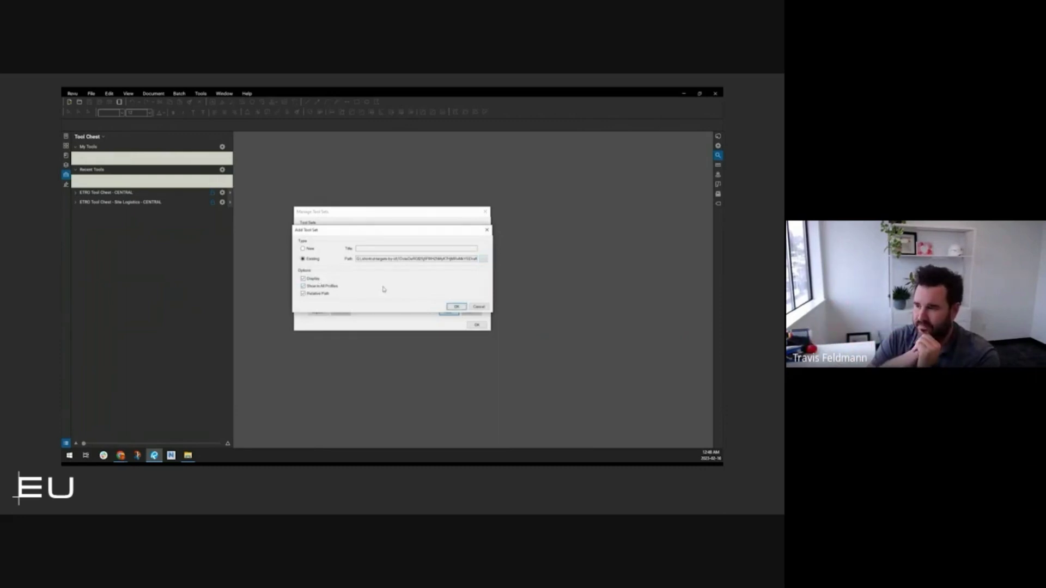
click(457, 307)
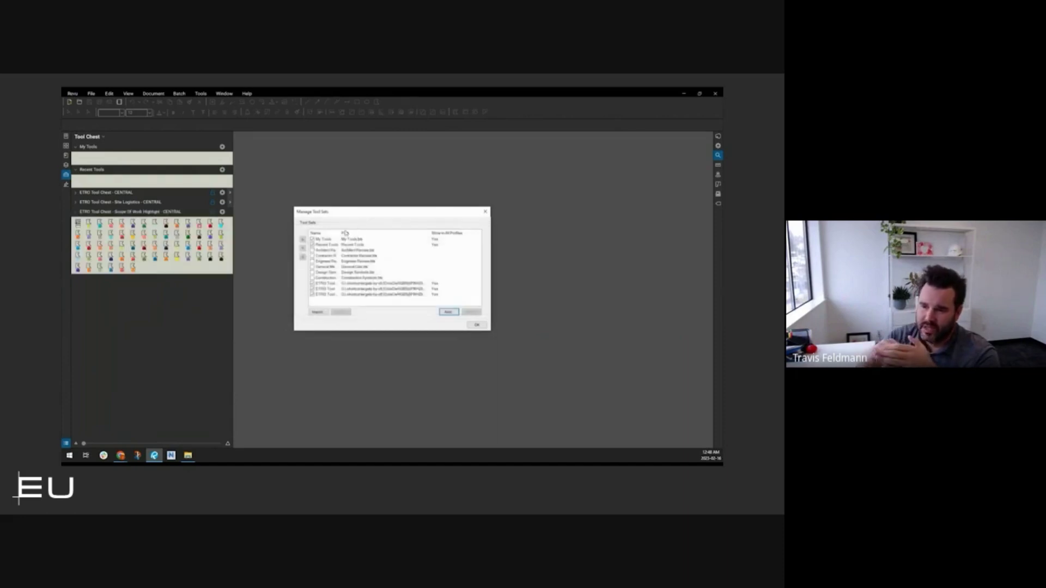
drag(340, 233, 422, 238)
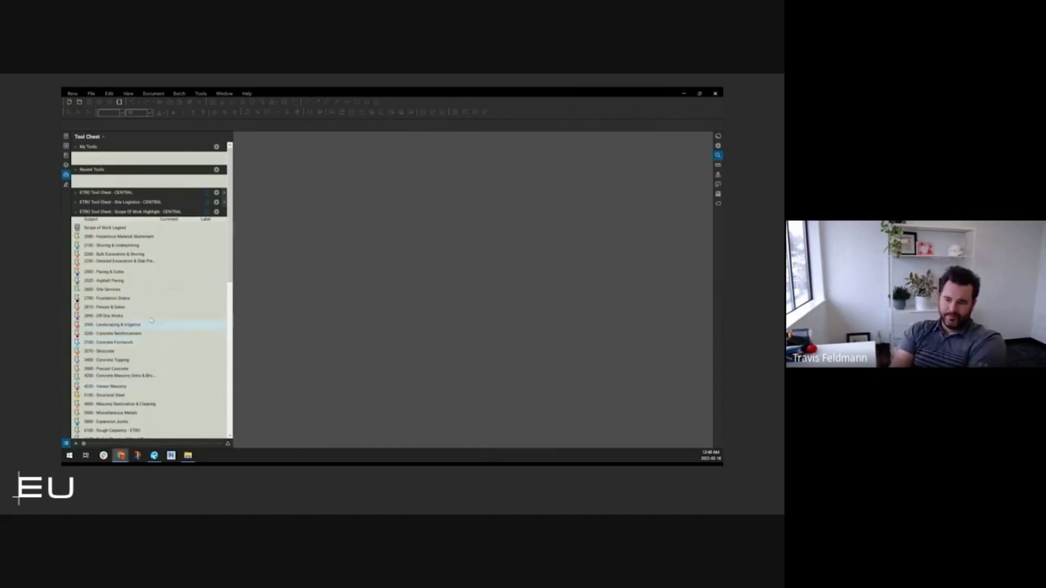
Look through the Scope Of Work Highlight tools and open the recent PDF "UBC Rec - Scope of Work Markup Extract".
scroll(142, 303, down, 3)
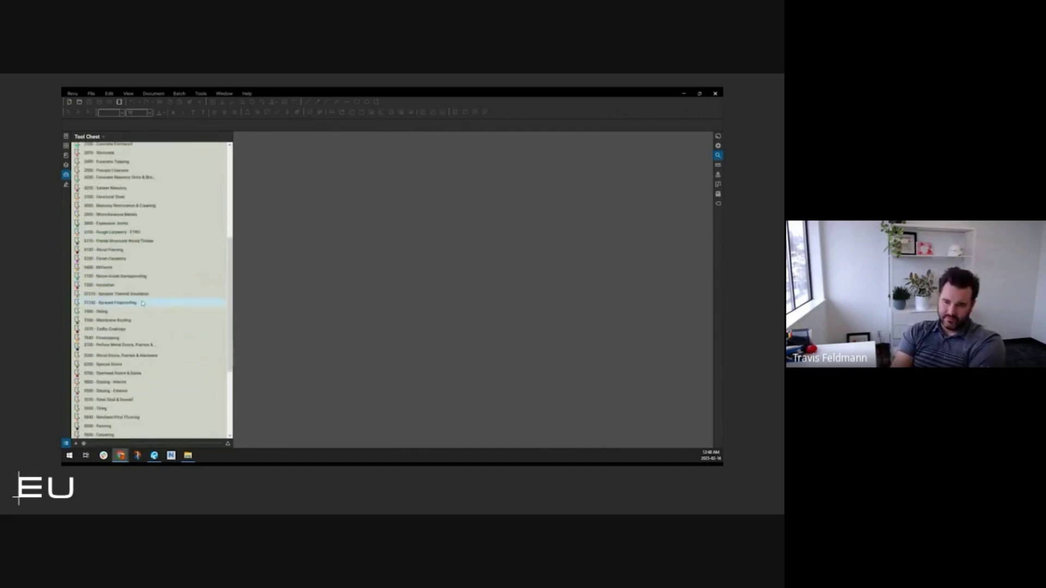
scroll(144, 303, up, 3)
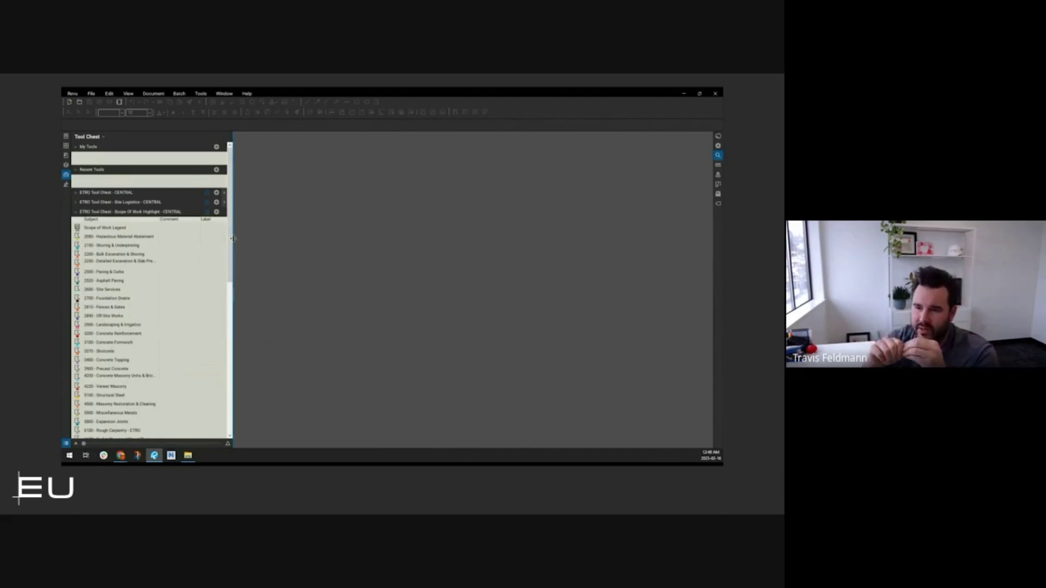
click(92, 94)
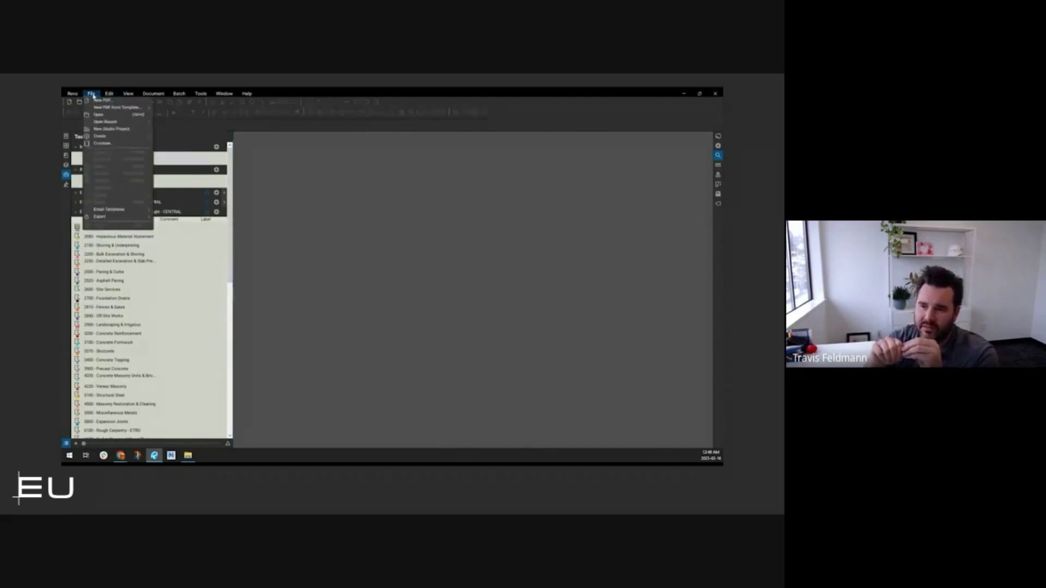
mouse_move(127, 124)
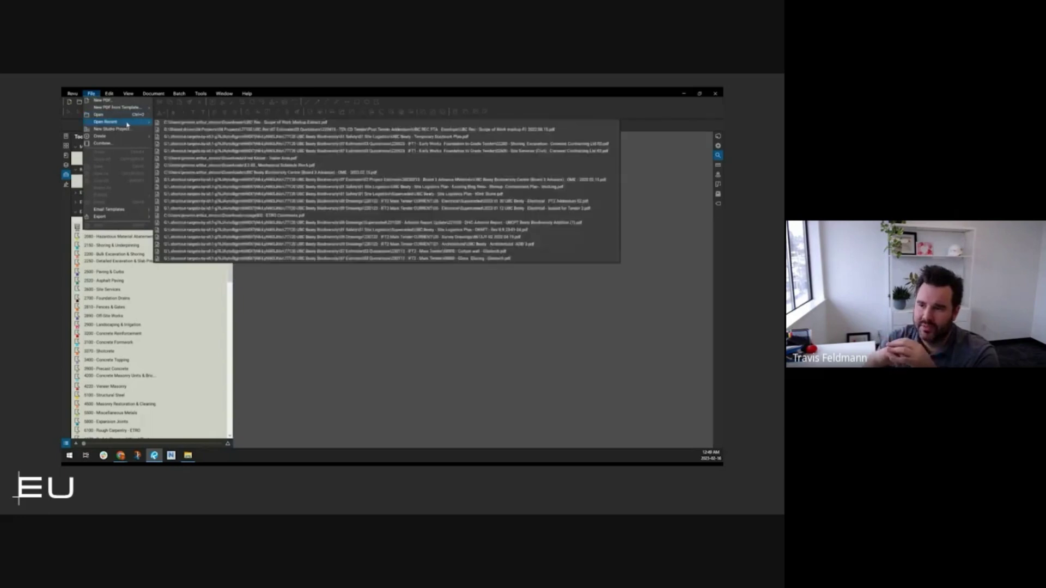
click(229, 122)
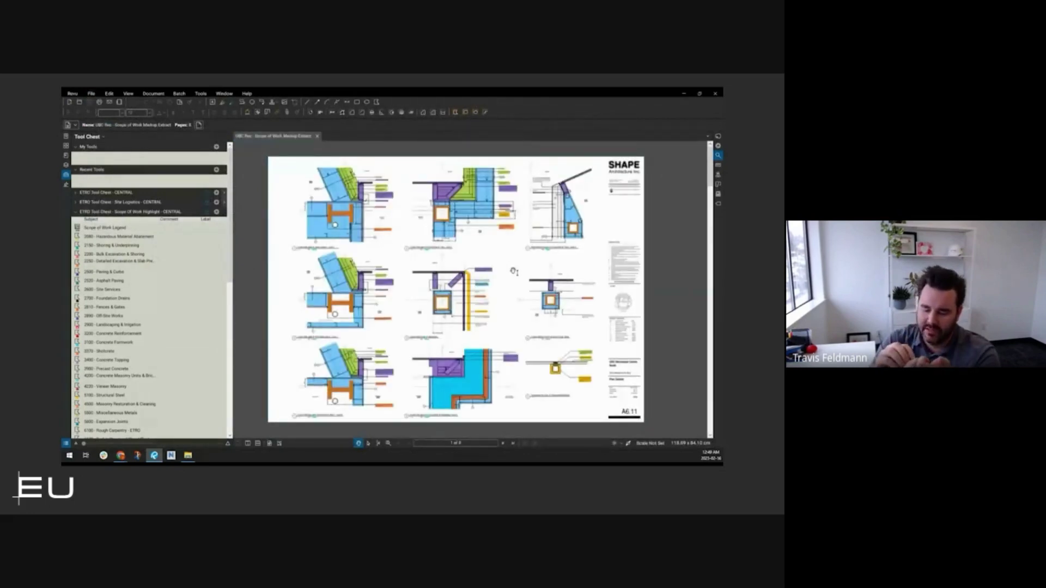
Fill the unmarked metal panel wall in detail 3 with the 7400 - Siding highlight and add that tool to My Tools.
scroll(527, 262, up, 2)
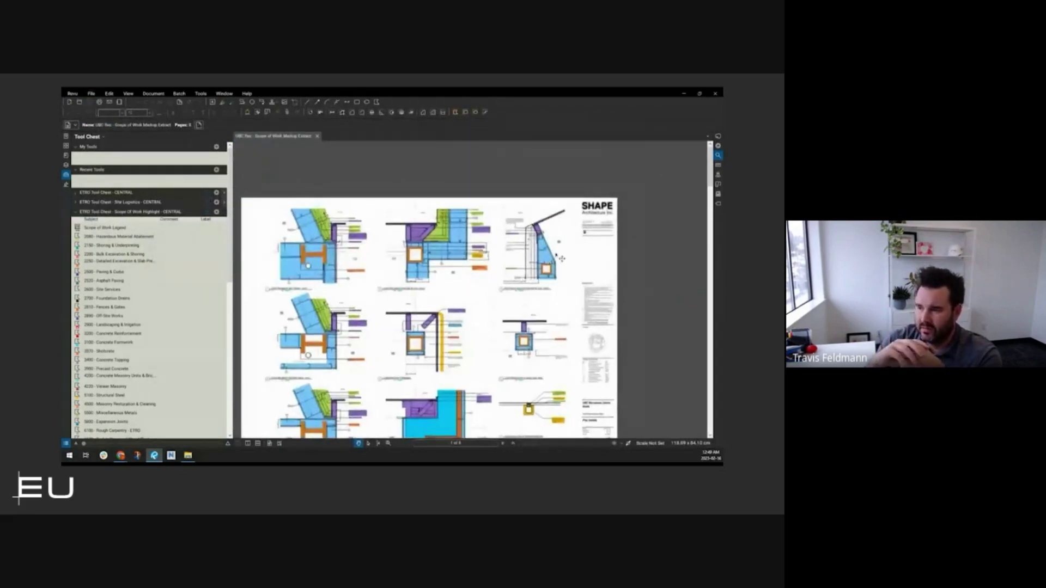
scroll(561, 256, up, 2)
drag(561, 256, 576, 296)
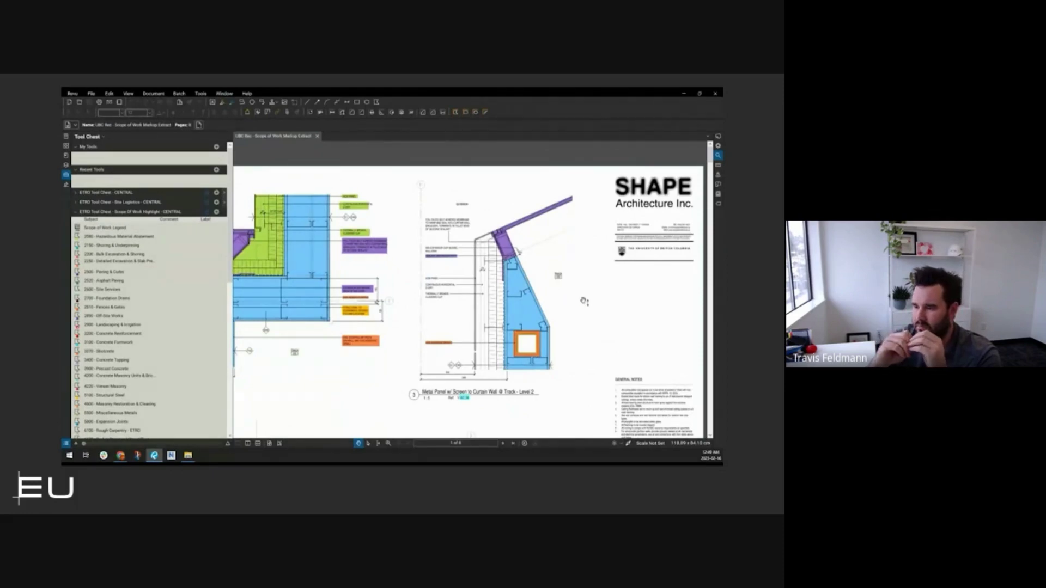
drag(584, 301, 588, 312)
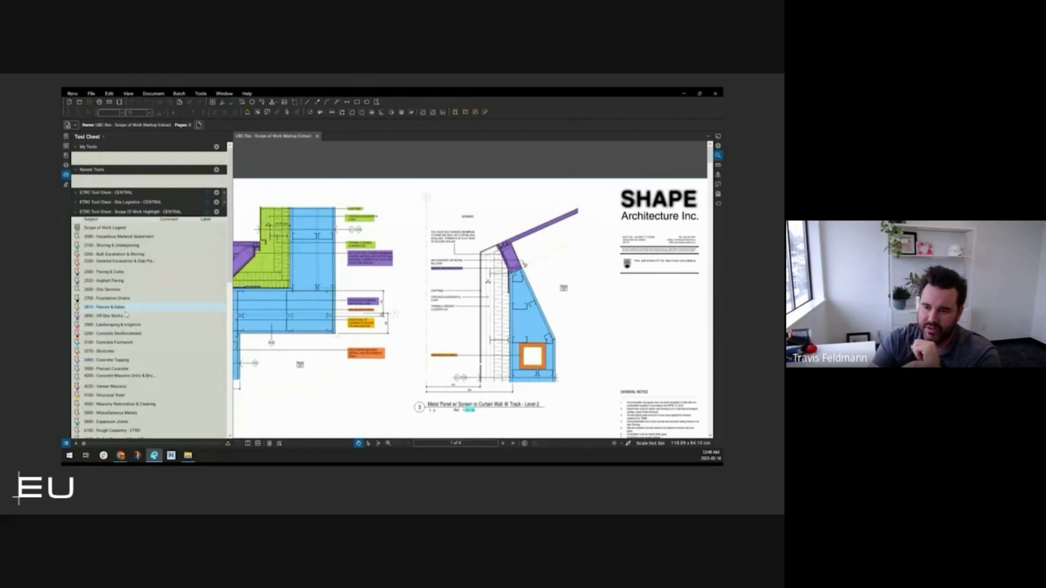
drag(230, 262, 249, 313)
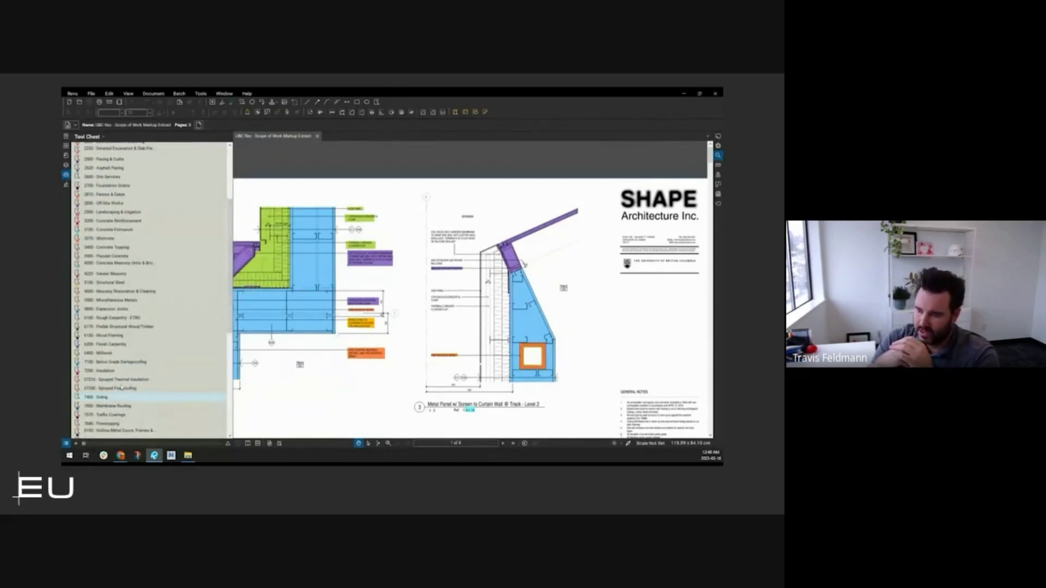
click(104, 398)
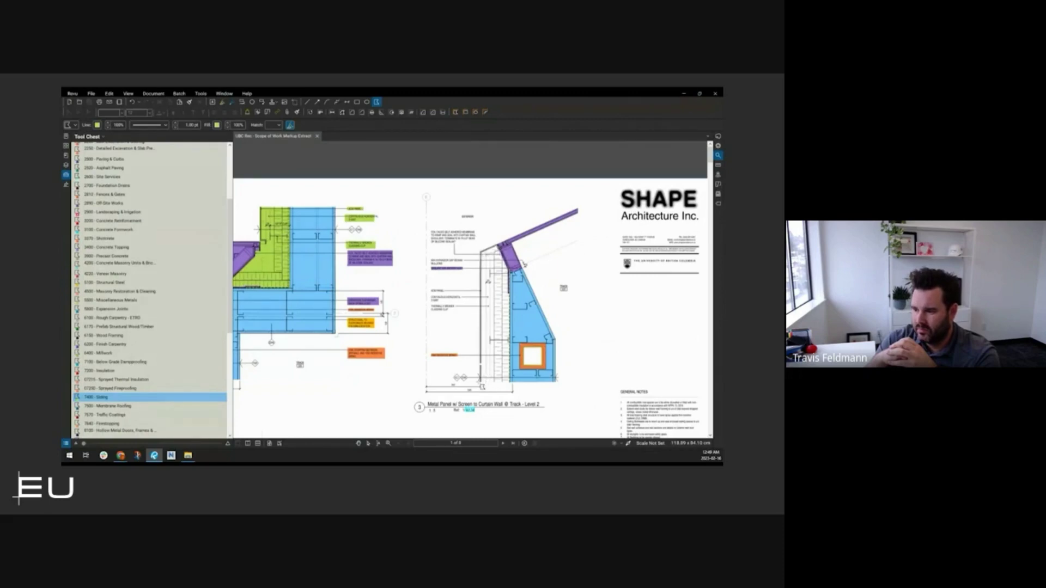
double_click(513, 385)
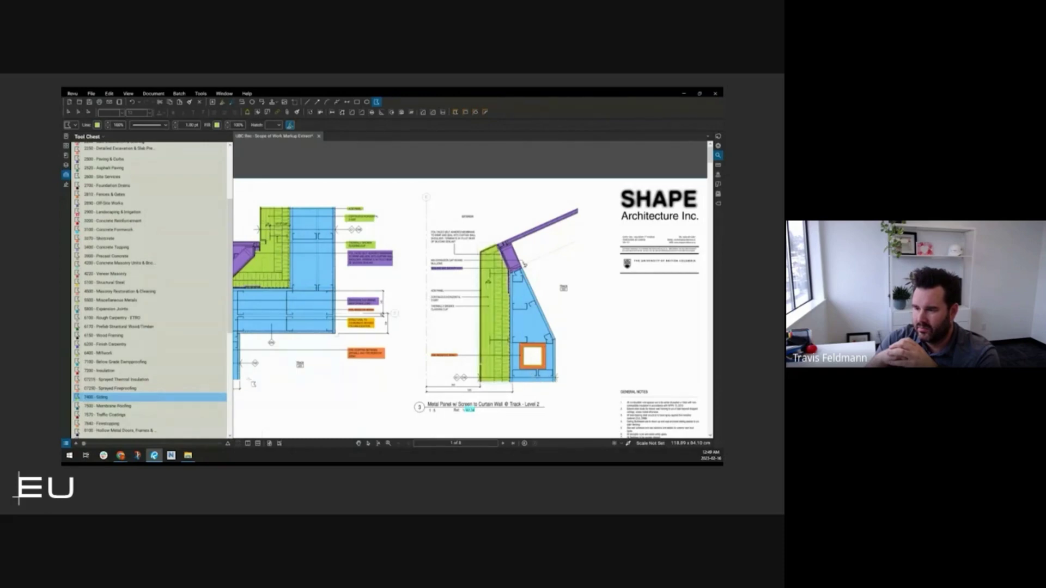
key(Escape)
scroll(165, 327, up, 5)
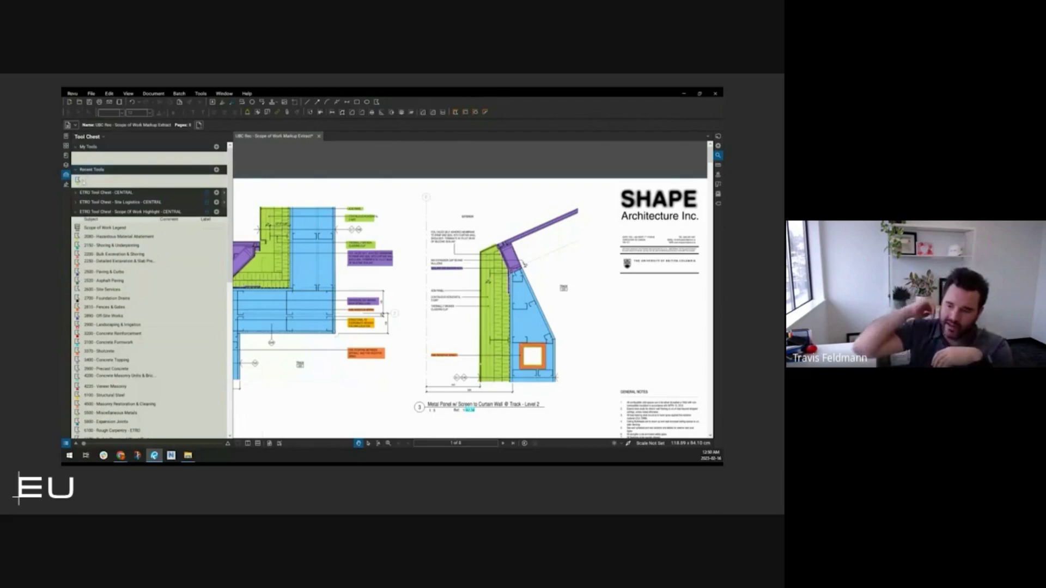
drag(79, 185, 81, 159)
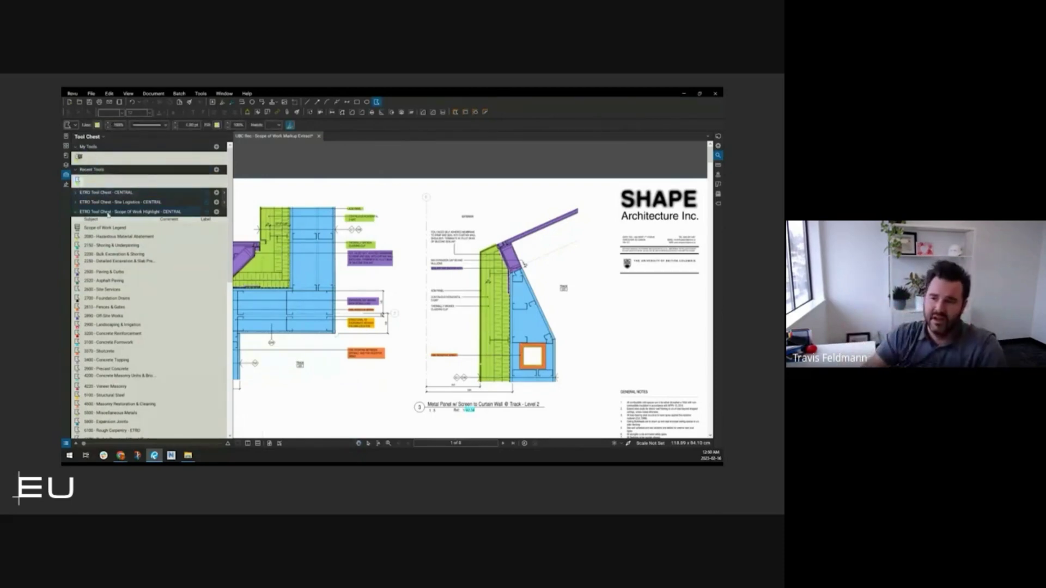
Draw a sample four-sided polygon with the 8900 - Glazing - Exterior tool in the blank area beside detail 3.
scroll(104, 225, down, 8)
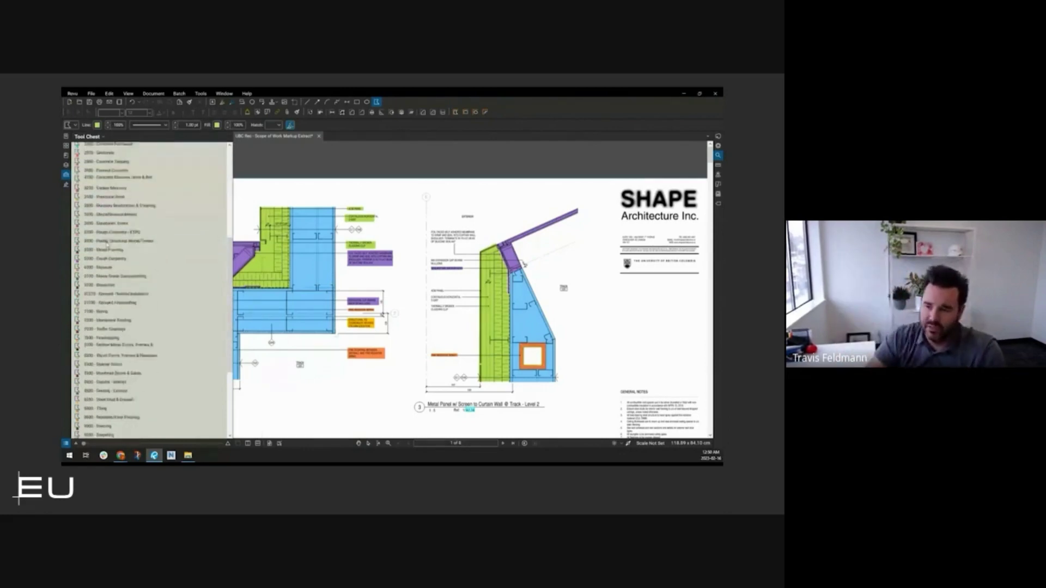
click(107, 391)
click(334, 396)
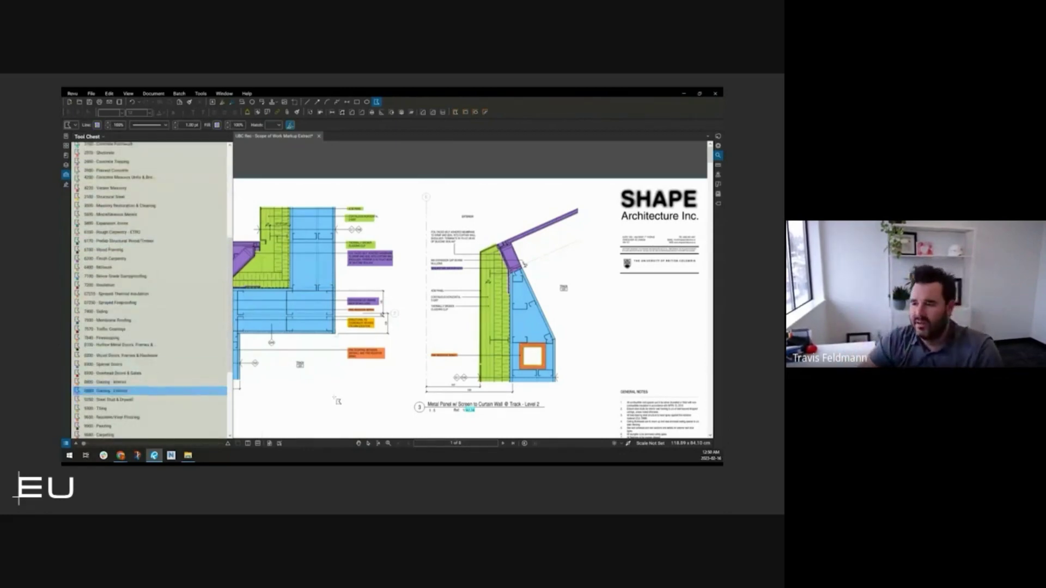
click(337, 379)
click(376, 412)
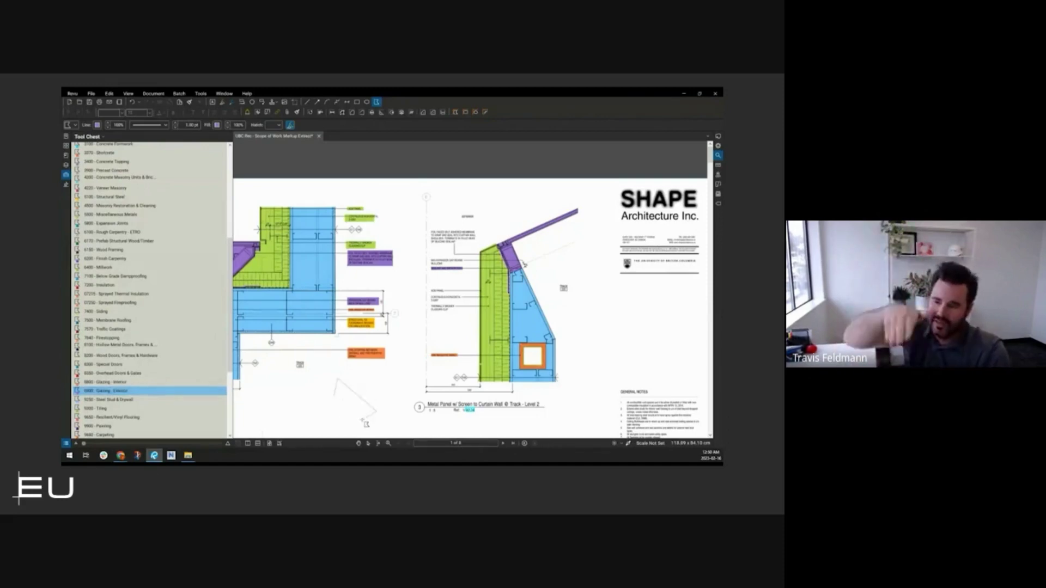
click(334, 396)
Add the exterior glazing tool from Recent Tools to My Tools and delete the sample purple polygon.
scroll(174, 291, up, 5)
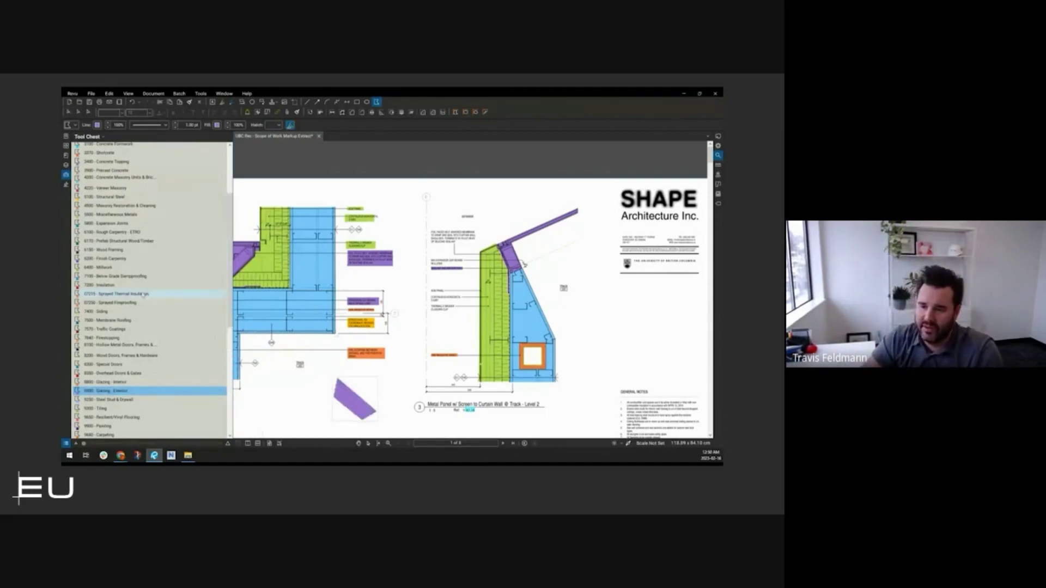
drag(78, 180, 91, 158)
click(360, 406)
key(Delete)
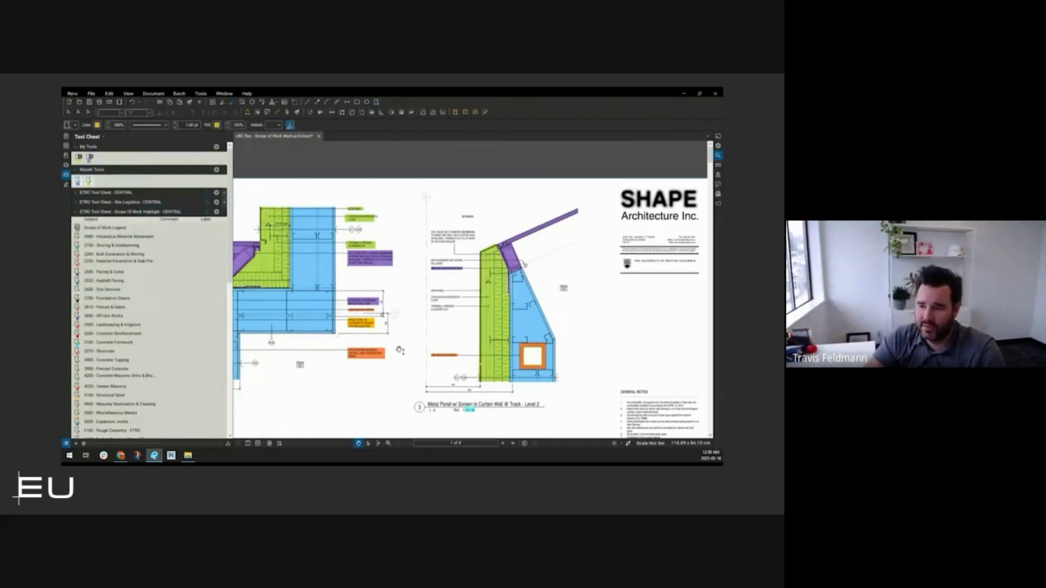
Highlight detail 3's panel, continuous horizontal girt and thermally broken cladding clip notes with the siding tool from My Tools.
scroll(382, 352, up, 1)
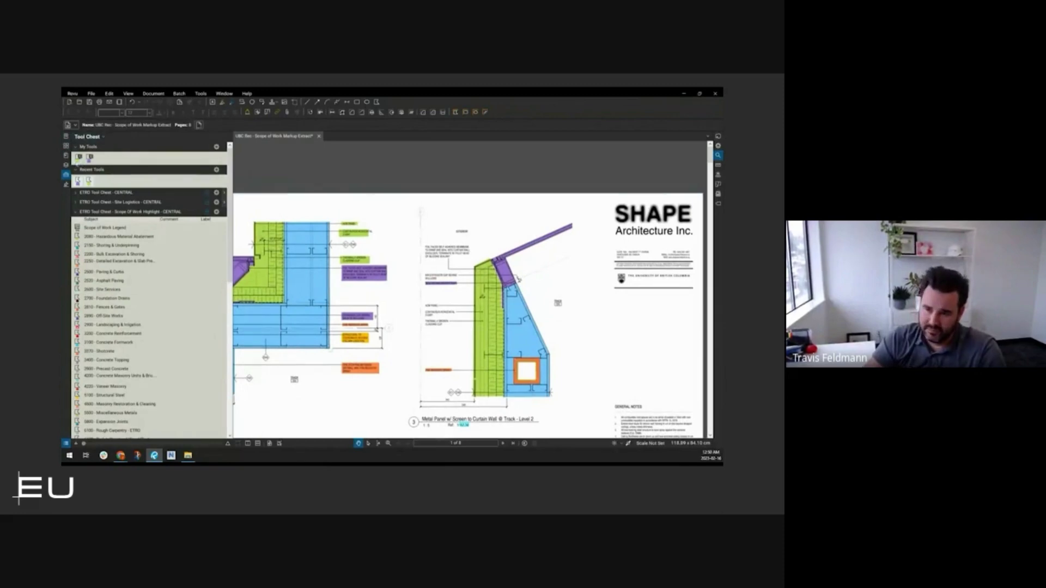
scroll(440, 338, up, 3)
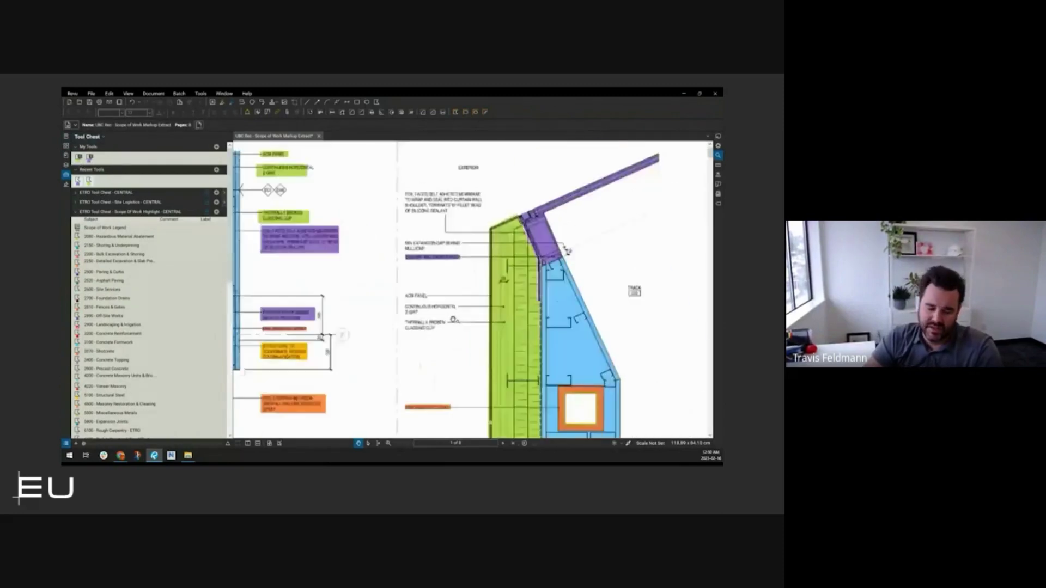
key(1)
mouse_move(361, 316)
mouse_down()
mouse_move(450, 347)
mouse_move(362, 288)
mouse_move(437, 288)
mouse_move(425, 300)
mouse_up()
key(Escape)
Highlight detail 3's self-adhered membrane note and expansion gap behind mullions note with the exterior glazing tool.
scroll(442, 274, down, 5)
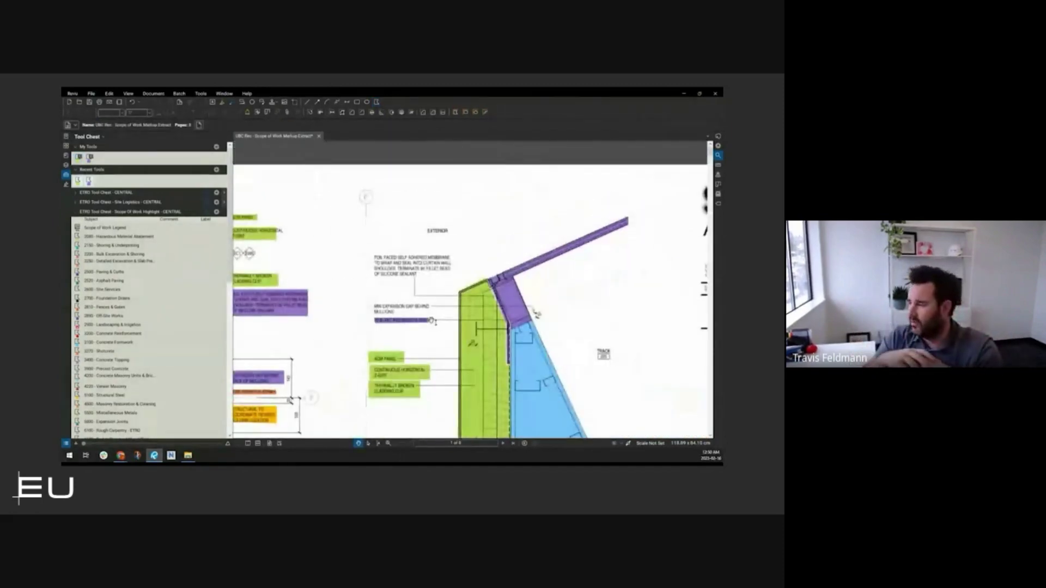
key(2)
drag(367, 245, 458, 286)
drag(372, 300, 444, 320)
key(Escape)
Place the Scope of Work Legend in the title block below the University of British Columbia logo.
scroll(444, 349, down, 3)
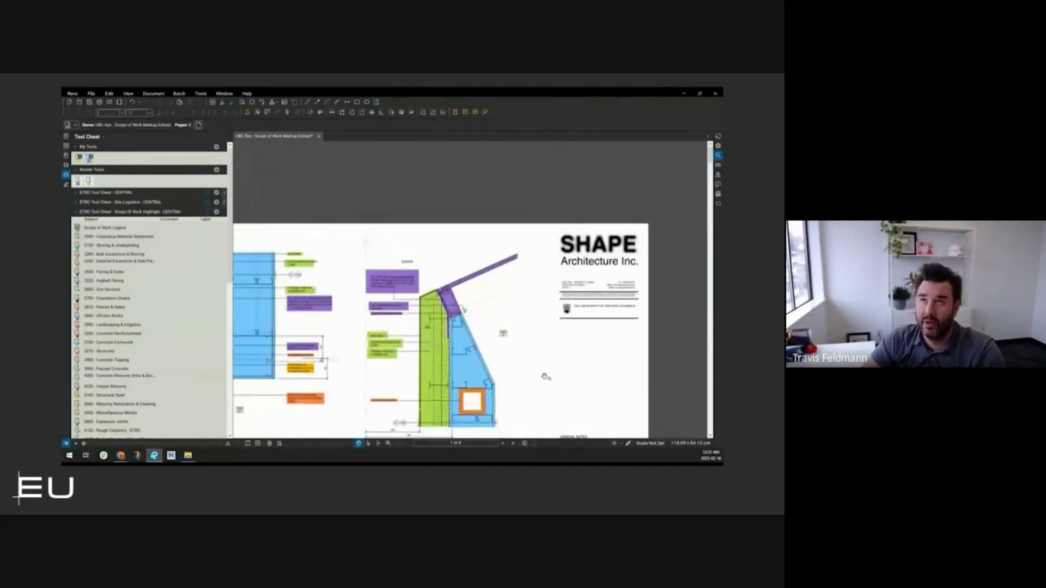
drag(551, 371, 564, 361)
scroll(565, 361, down, 2)
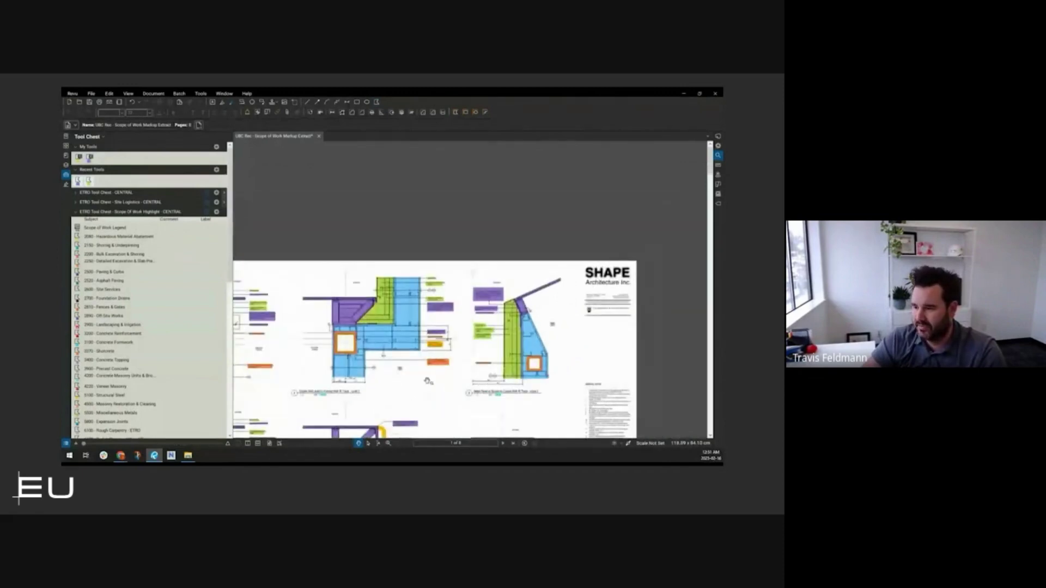
mouse_move(425, 381)
mouse_down()
mouse_move(500, 347)
mouse_move(474, 346)
mouse_up()
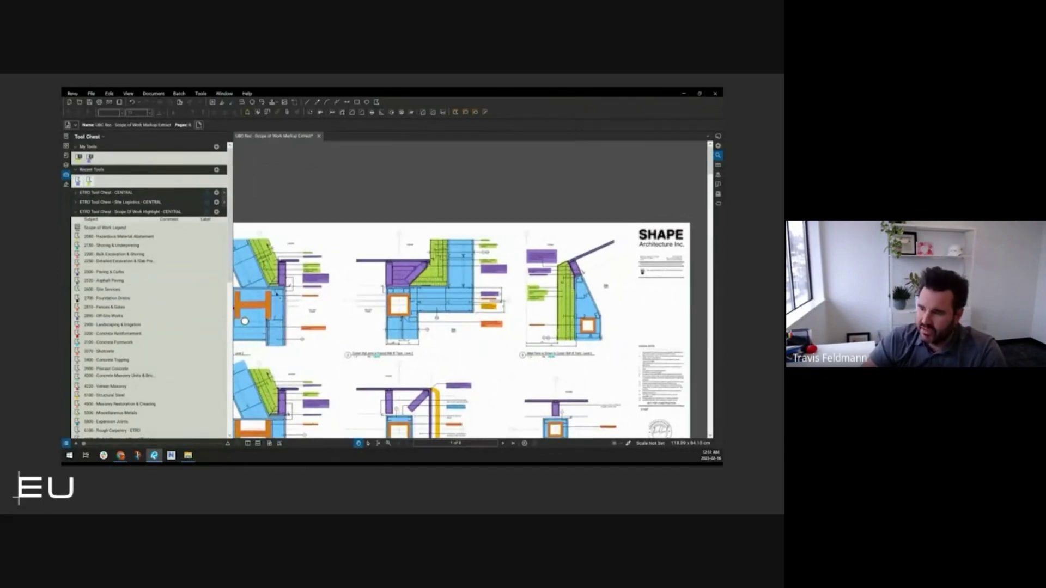
click(115, 229)
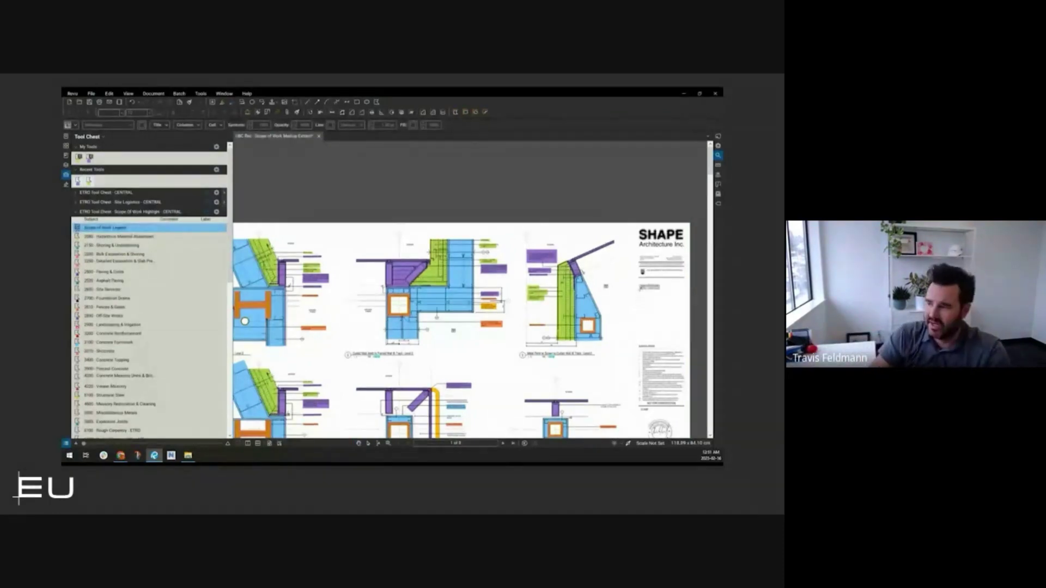
click(650, 288)
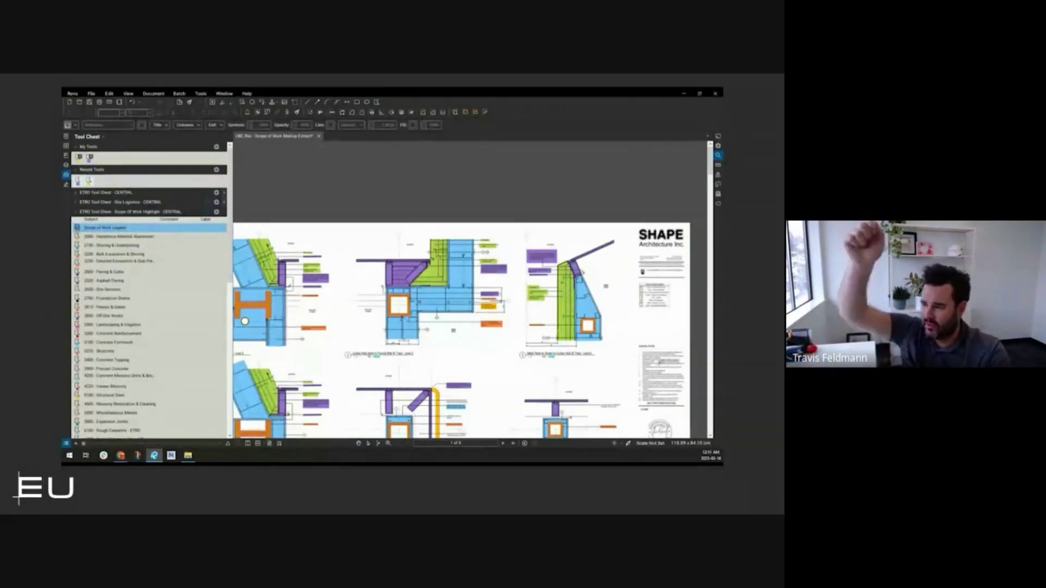
Select the Scope of Work Legend and resize it to fit the title block above the general notes.
key(Escape)
scroll(638, 312, up, 3)
click(638, 310)
drag(671, 338, 651, 329)
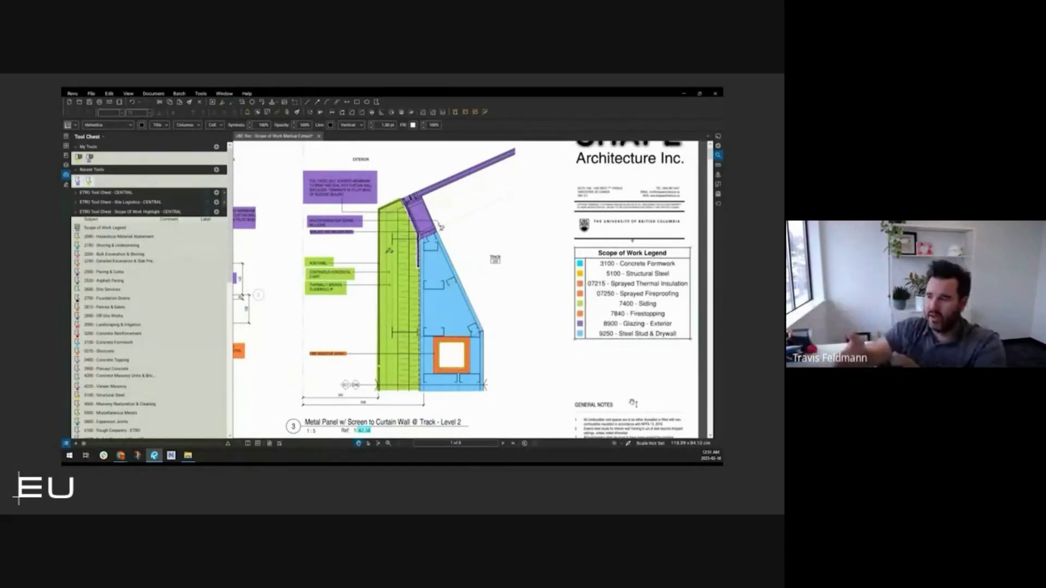
key(Escape)
scroll(552, 337, down, 3)
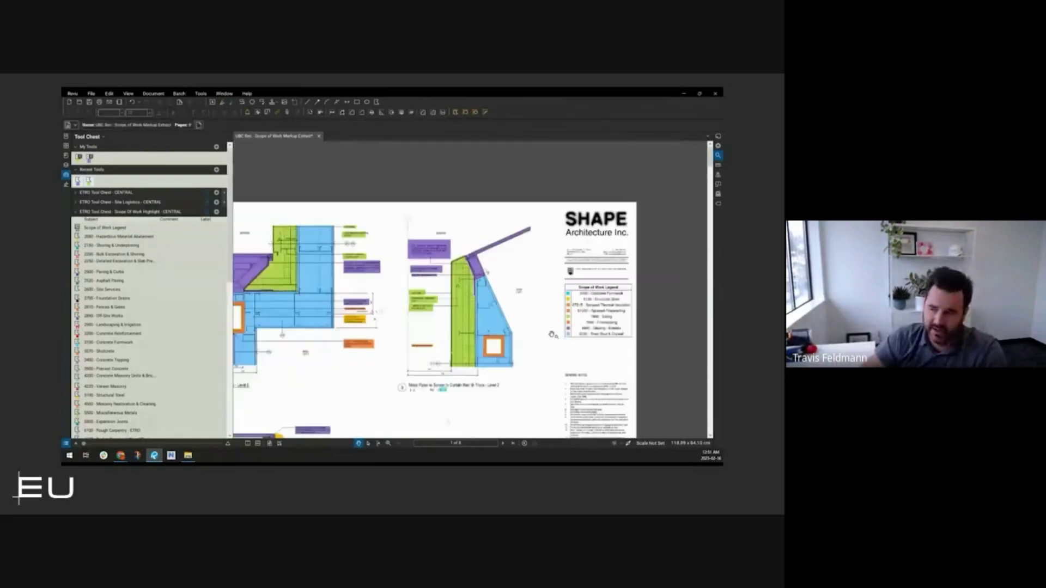
drag(558, 346, 528, 364)
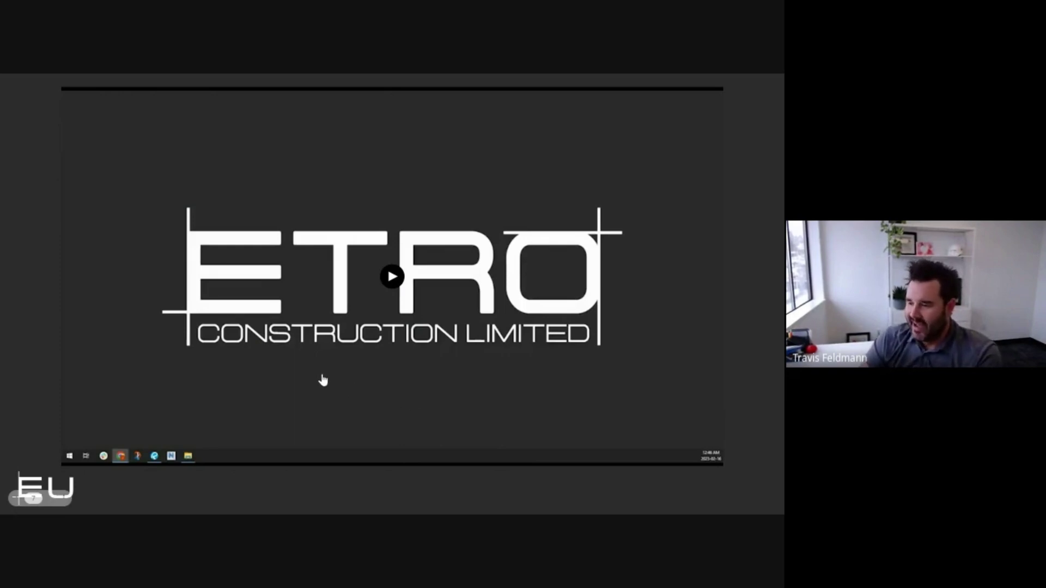
click(88, 421)
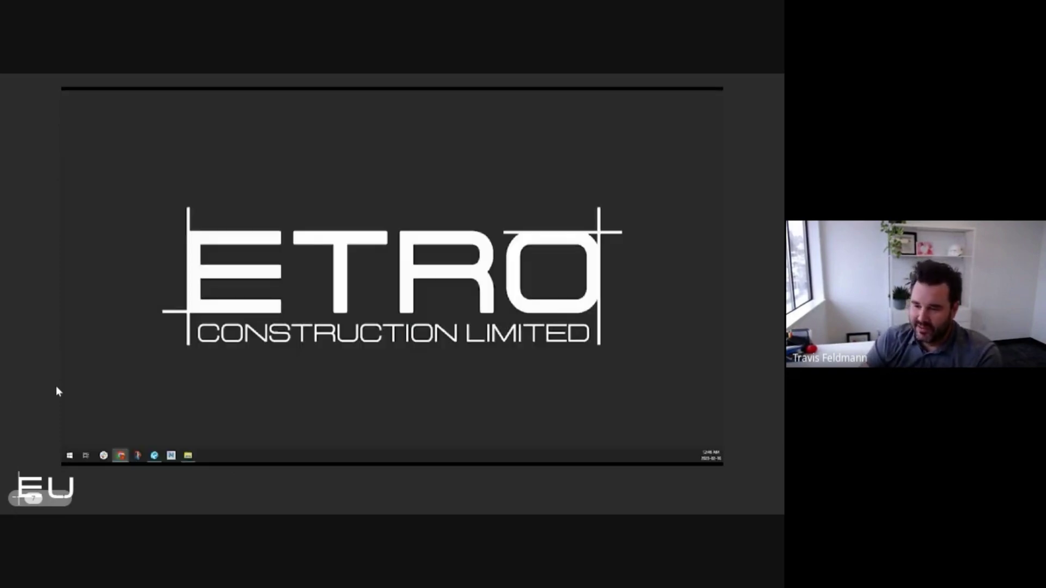
click(50, 390)
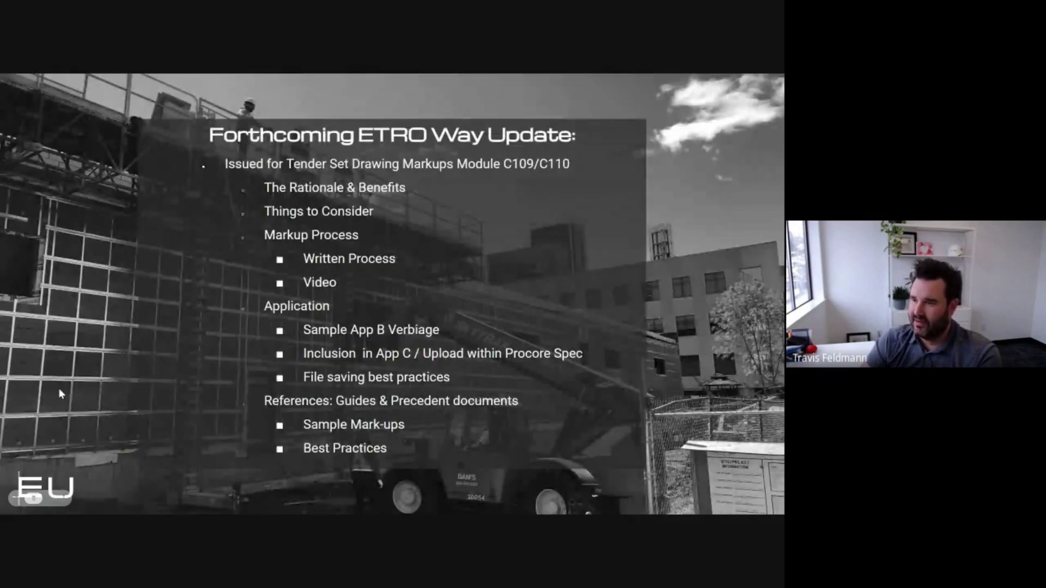